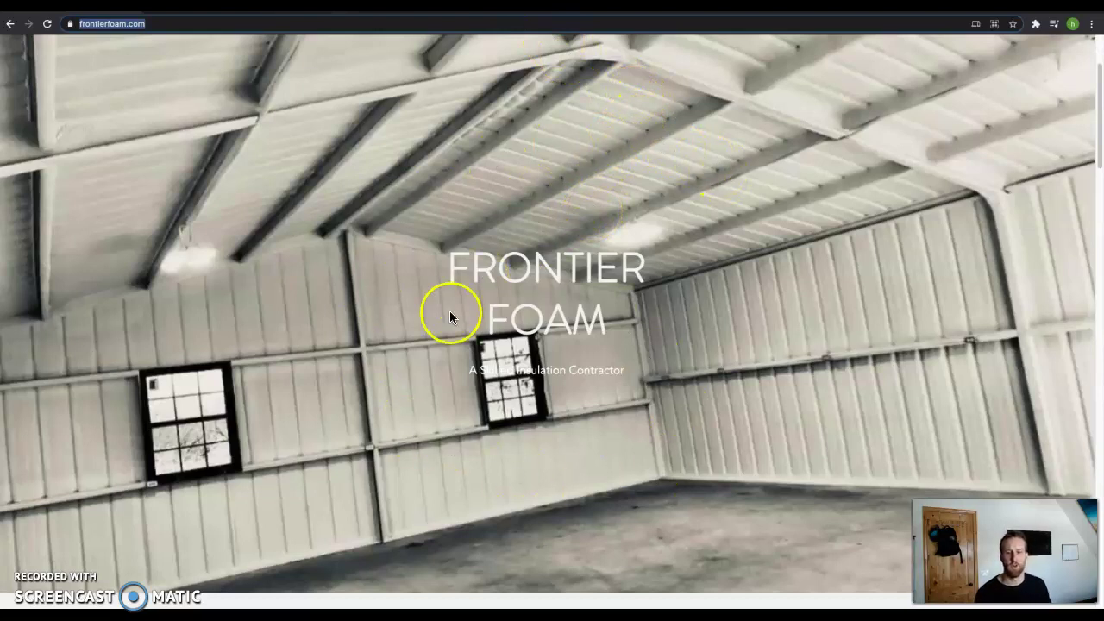
View SEOquake keyword density for Frontier Foam, then for wyospraycoatings.com (1147 words)
left_click(646, 15)
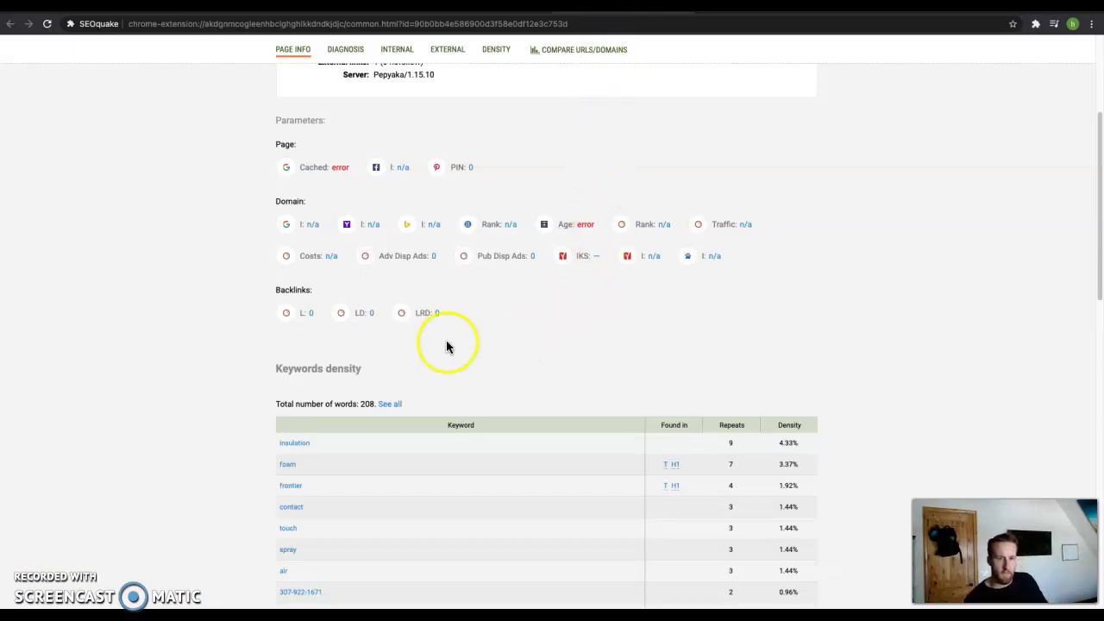
scroll(445, 345, "down", 2)
scroll(451, 345, "down", 3)
scroll(439, 301, "up", 1)
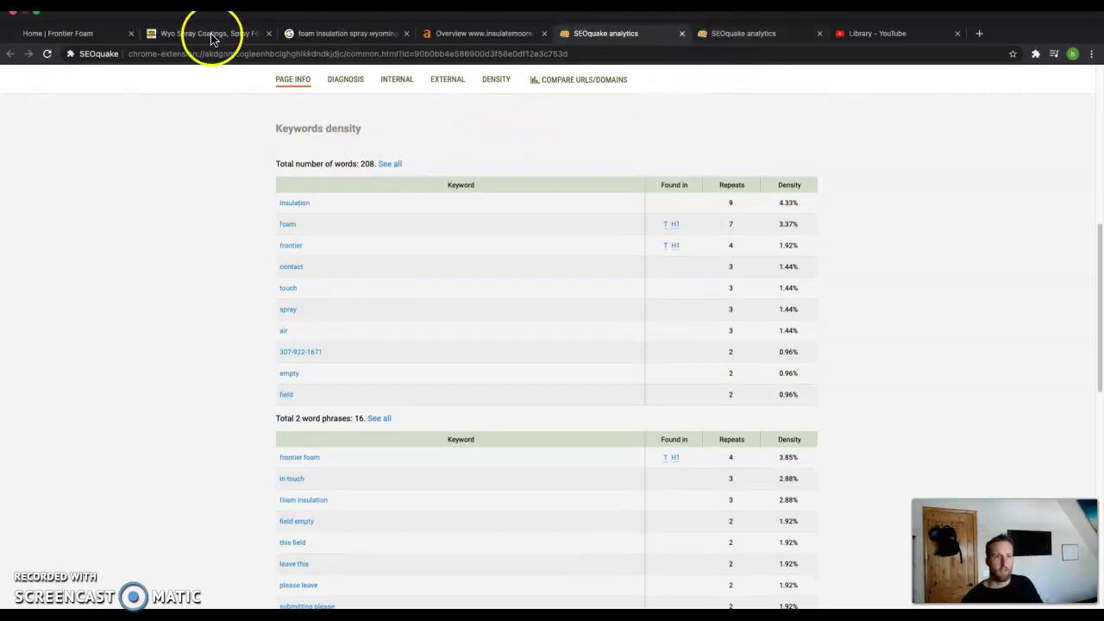
left_click(211, 35)
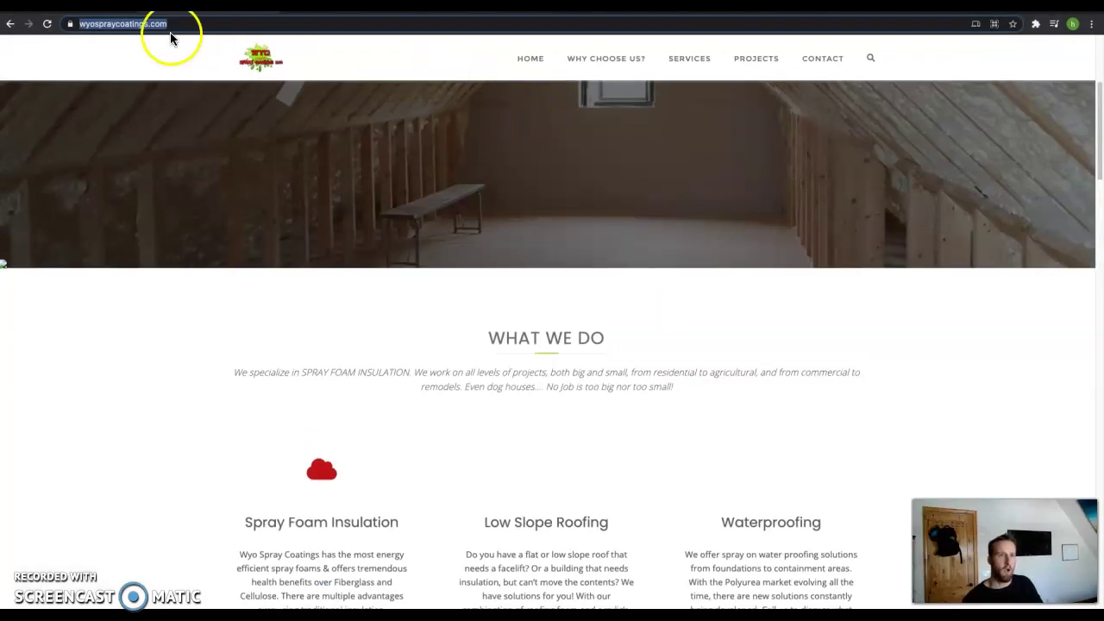
key("ctrl+Tab")
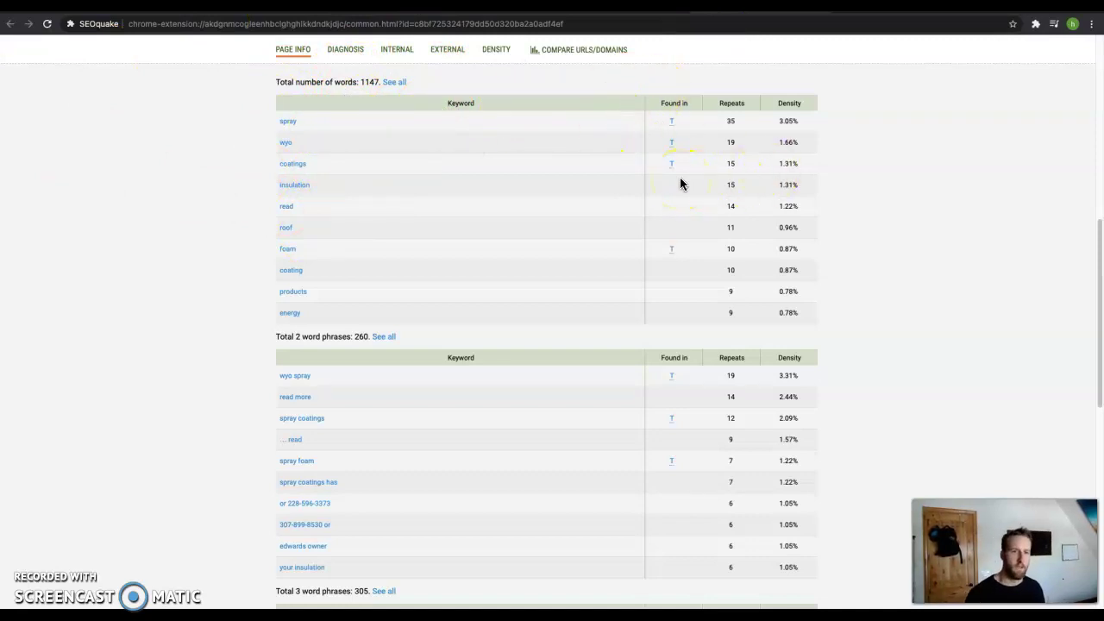
left_click(351, 148)
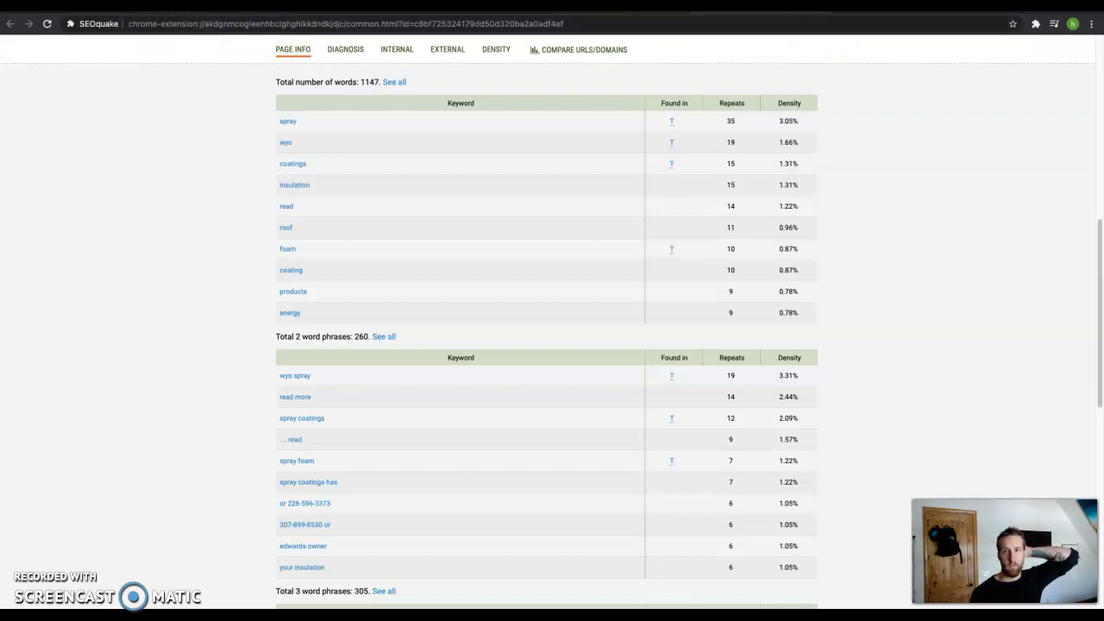
key("ctrl+Tab")
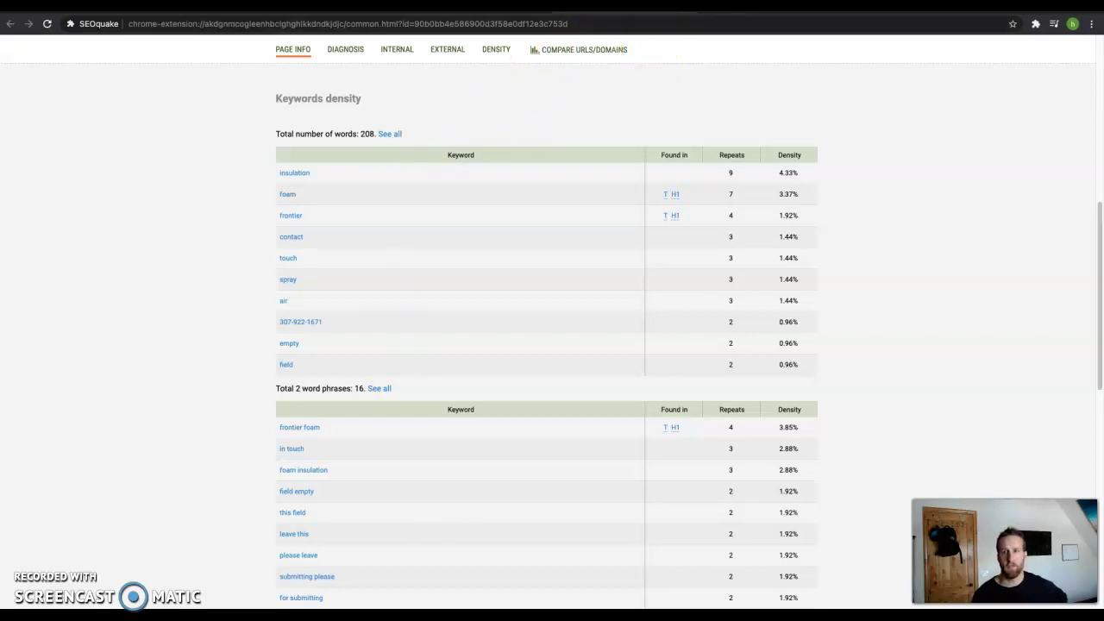
key("ctrl+Tab")
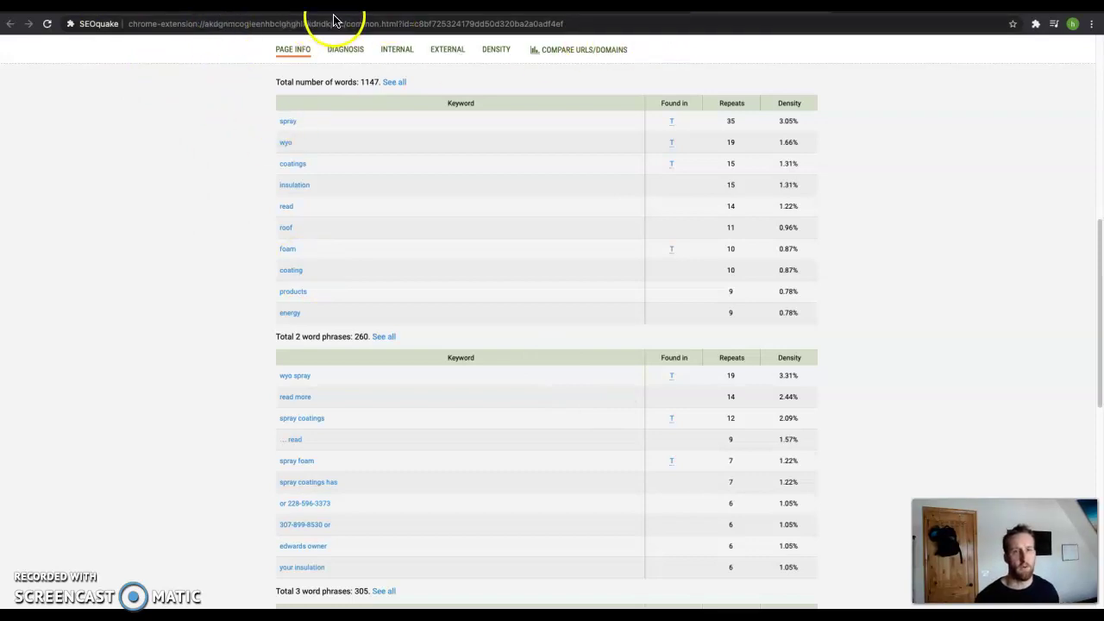
Go back to the 'foam insulation spray wyoming' results and scan the local map pack
key("ctrl+w")
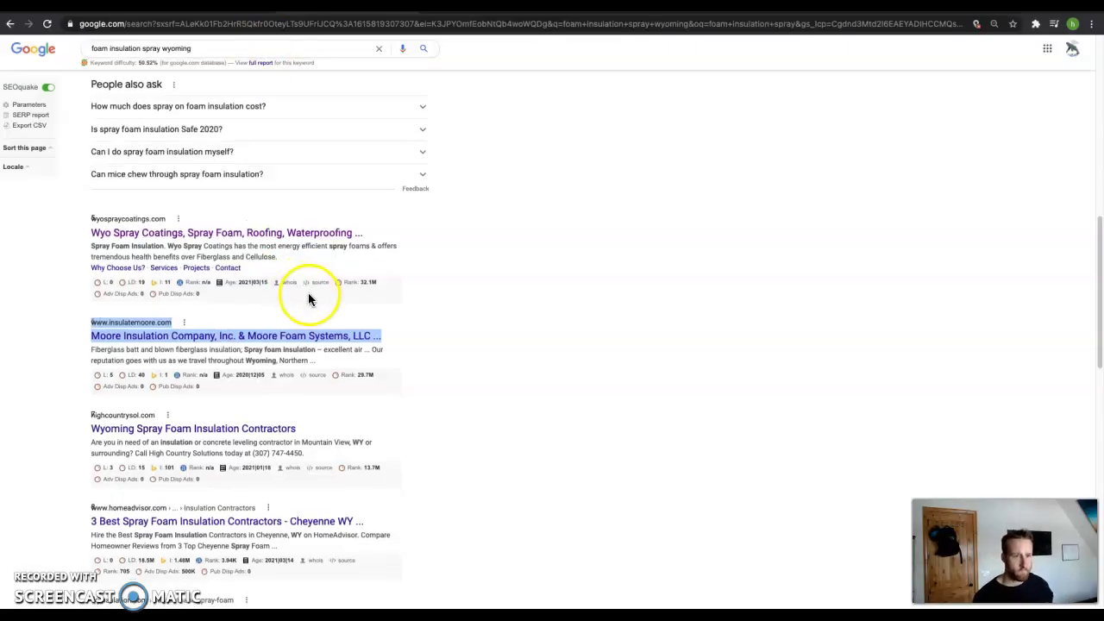
scroll(308, 292, "up", 5)
scroll(312, 304, "up", 3)
scroll(315, 311, "down", 1)
scroll(320, 328, "down", 2)
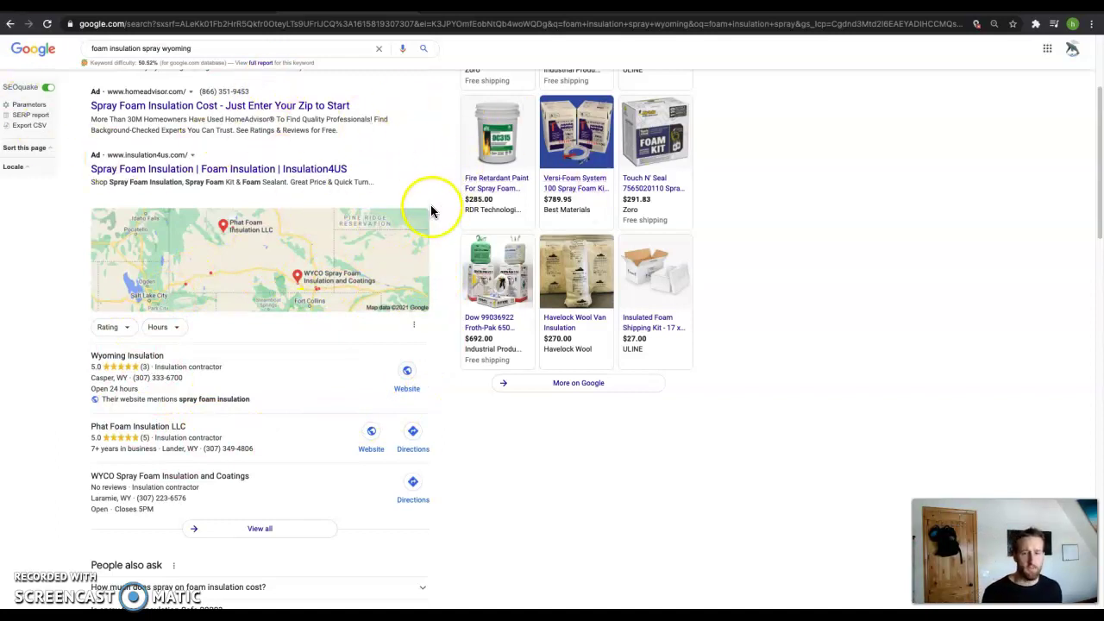
Review the ads, map pack and organic results for Wyo Spray Coatings, Moore Insulation and High Country
scroll(365, 234, "down", 1)
scroll(345, 235, "up", 3)
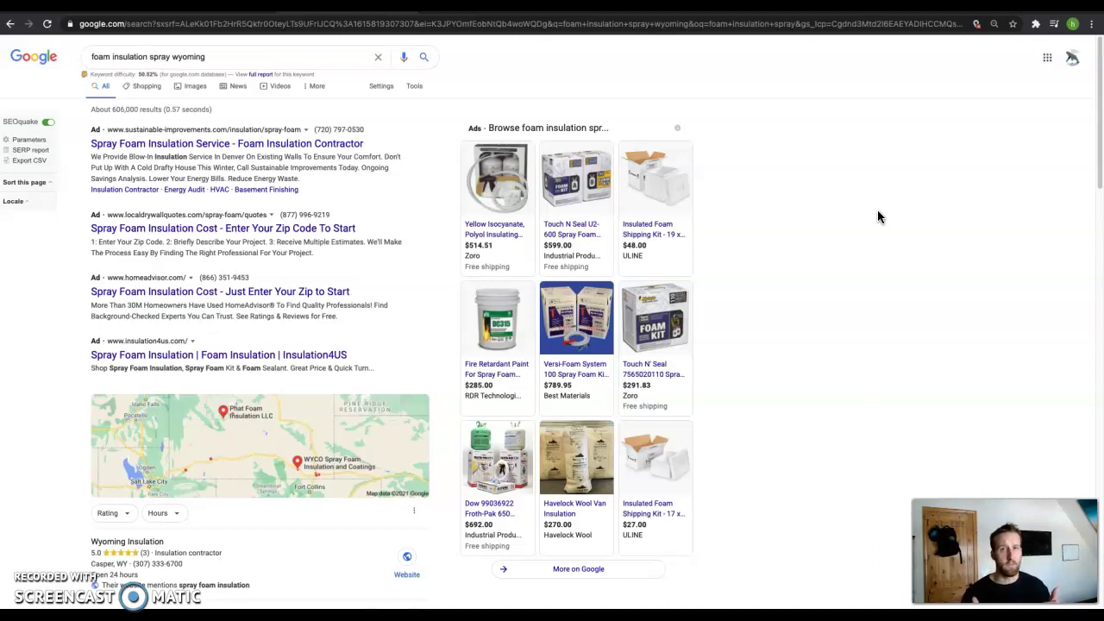
scroll(316, 267, "down", 1)
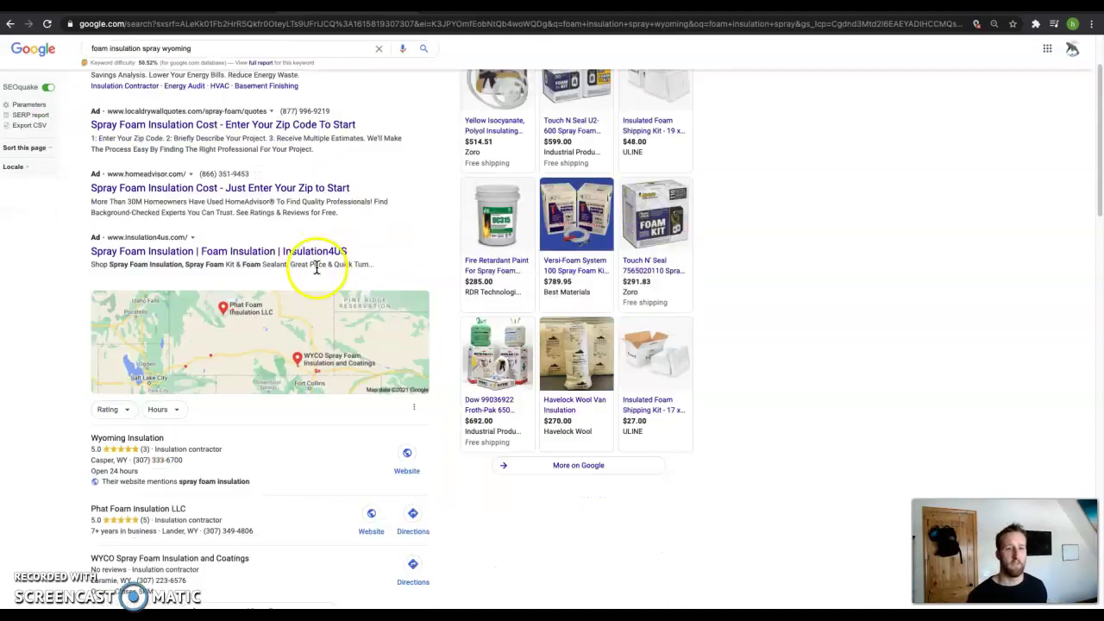
scroll(316, 267, "down", 4)
scroll(177, 446, "down", 1)
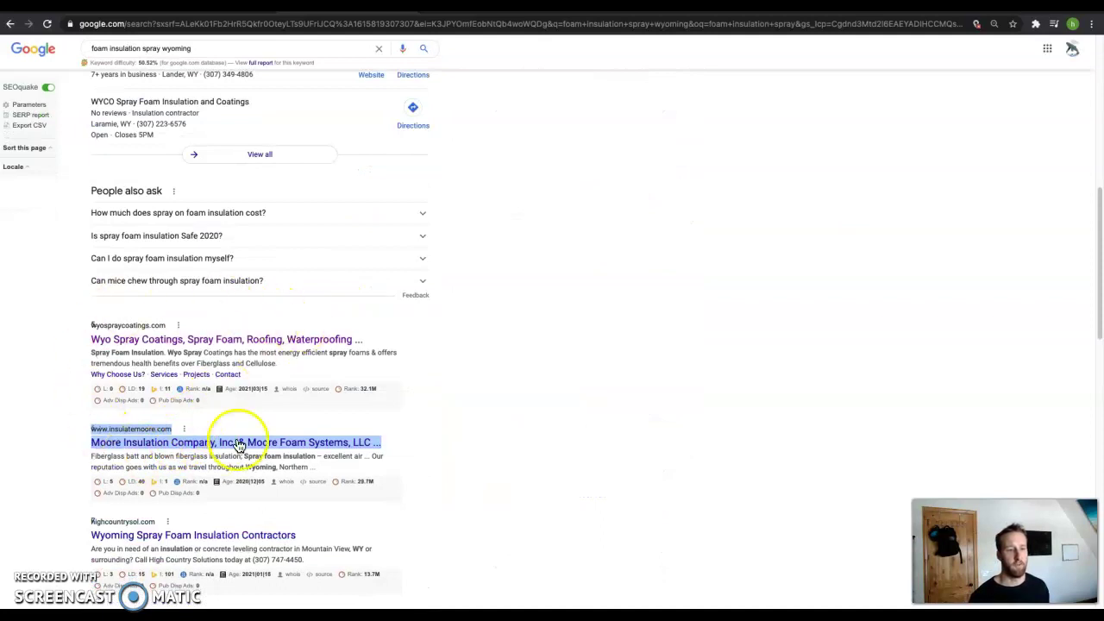
scroll(518, 199, "up", 2)
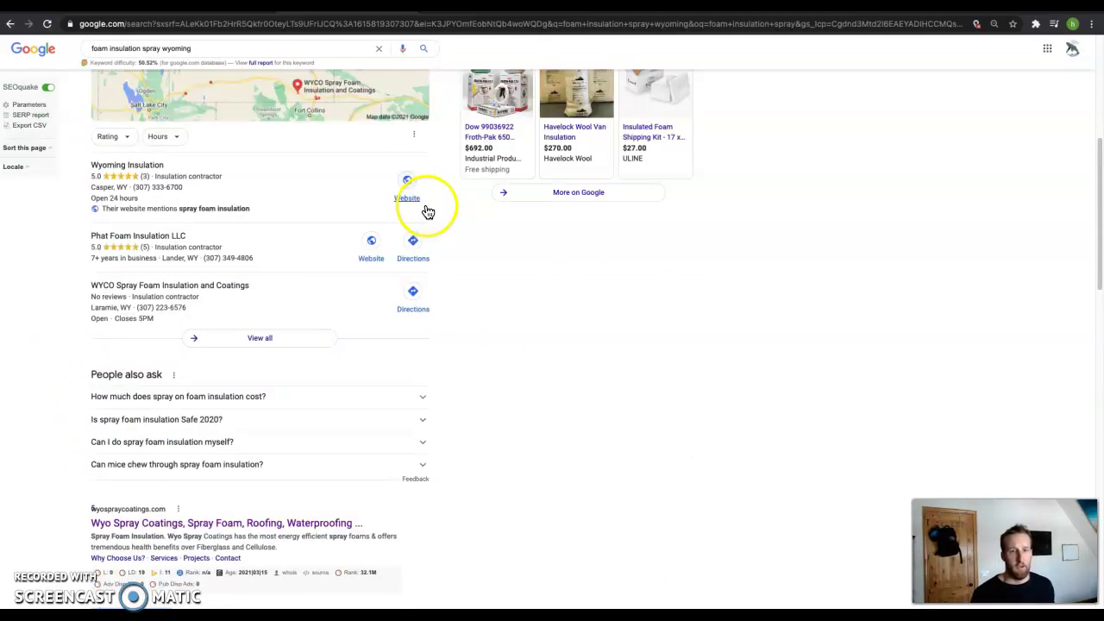
scroll(397, 194, "up", 2)
scroll(294, 151, "up", 2)
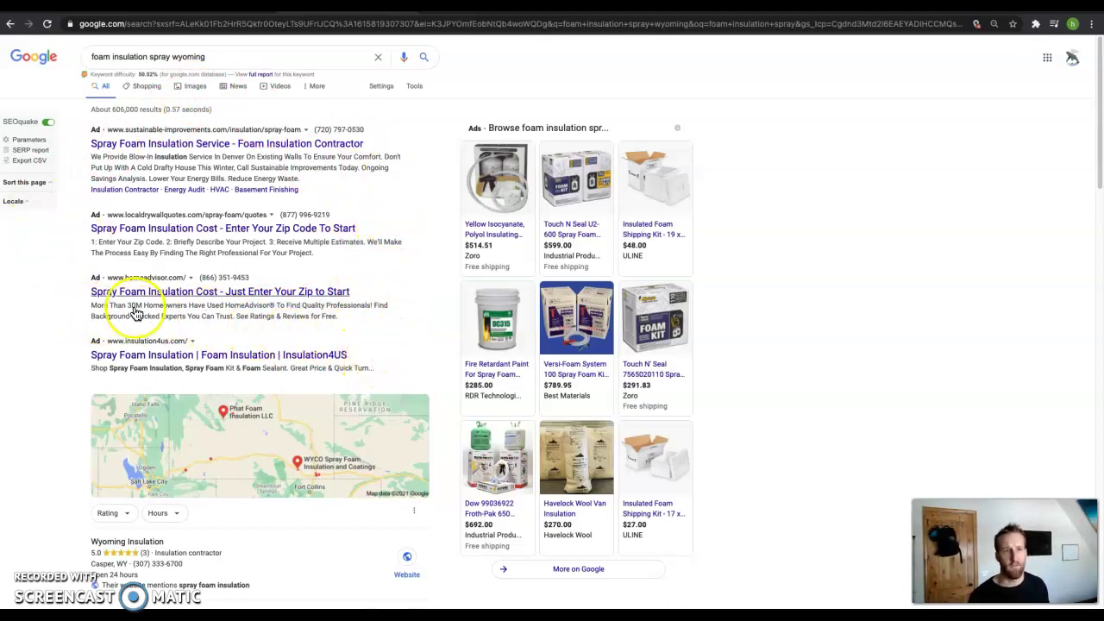
scroll(310, 357, "down", 4)
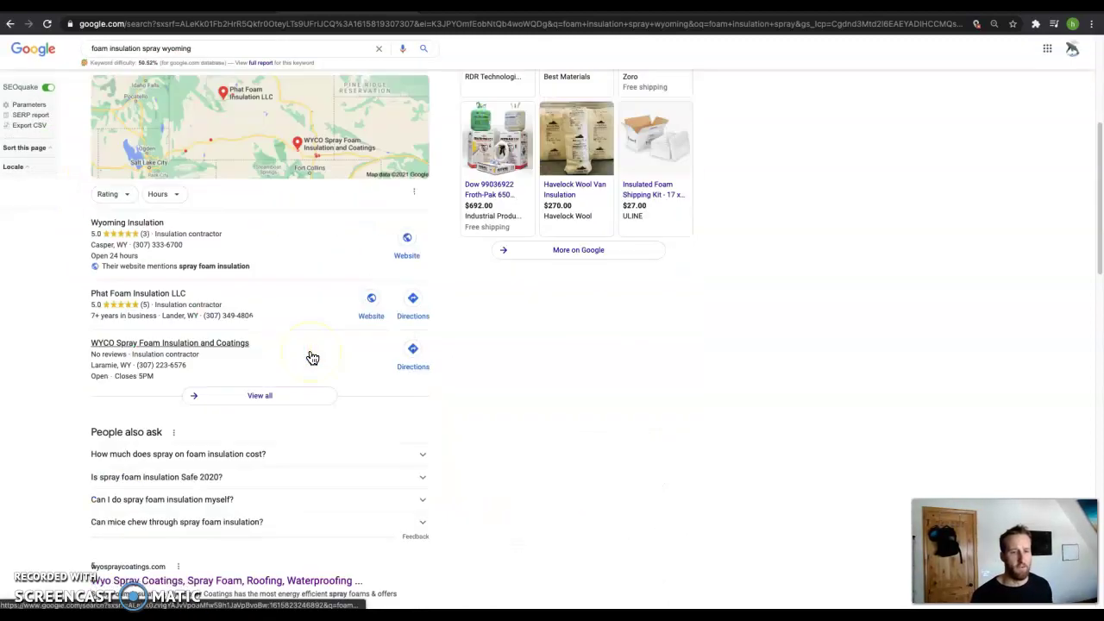
scroll(303, 350, "down", 3)
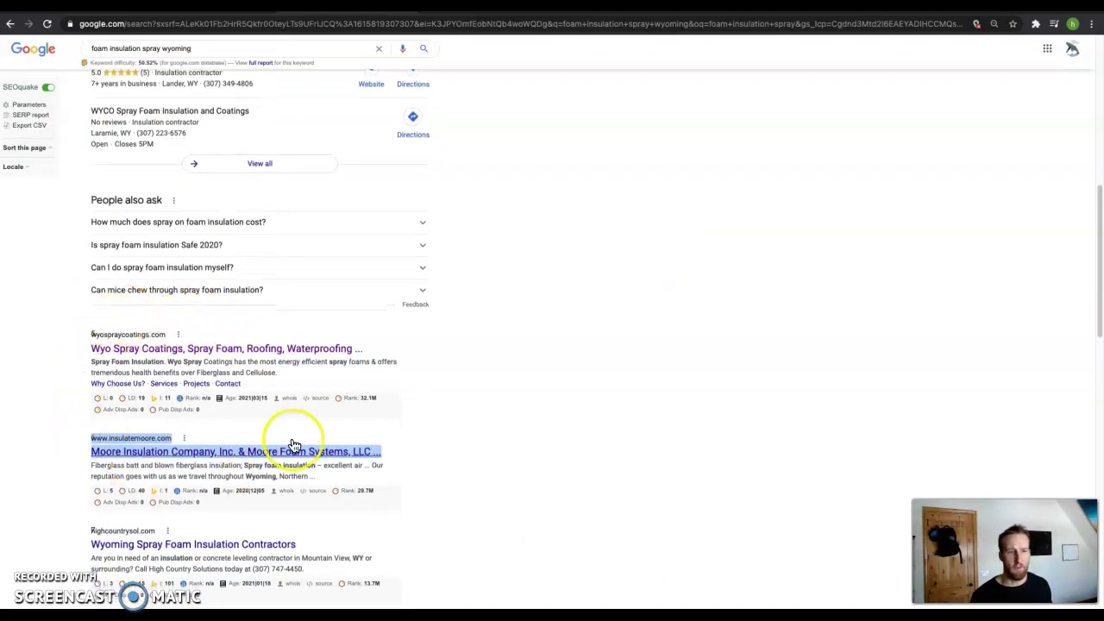
scroll(220, 389, "down", 1)
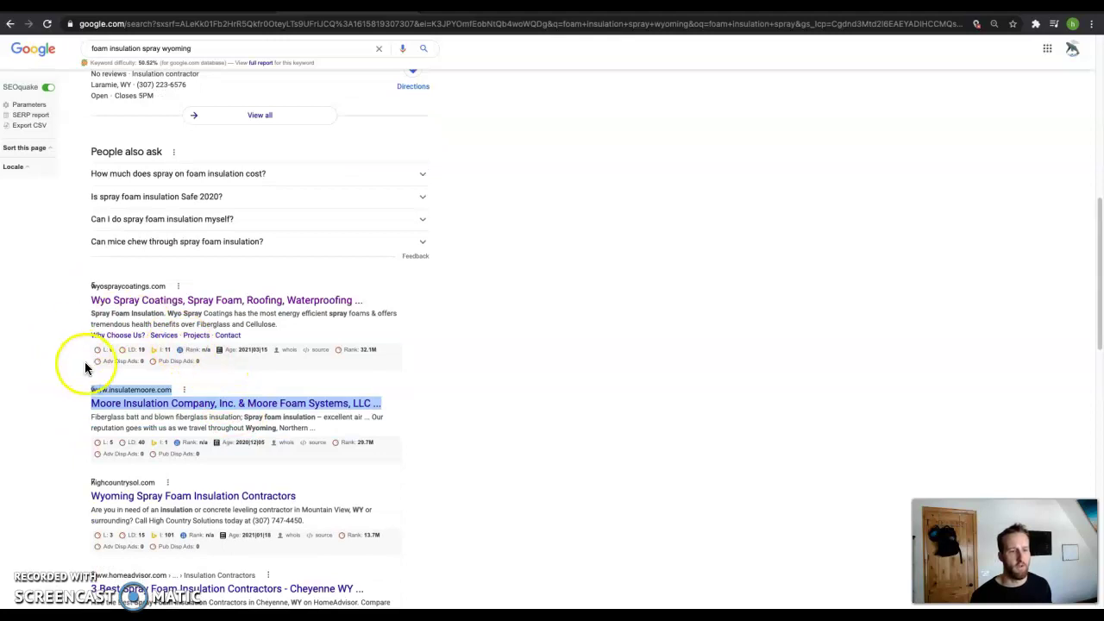
scroll(86, 364, "down", 1)
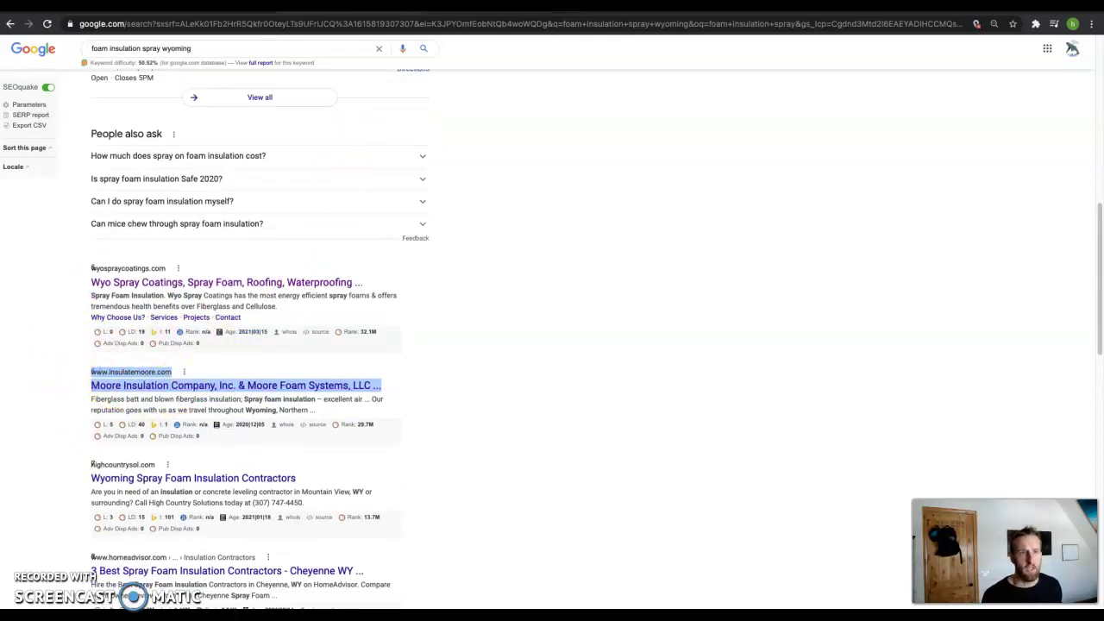
Check the frontierfoam.com address, then review the Ahrefs insulatemoore.com overview (DR 7, 39 backlinks)
left_click(95, 5)
left_click(150, 24)
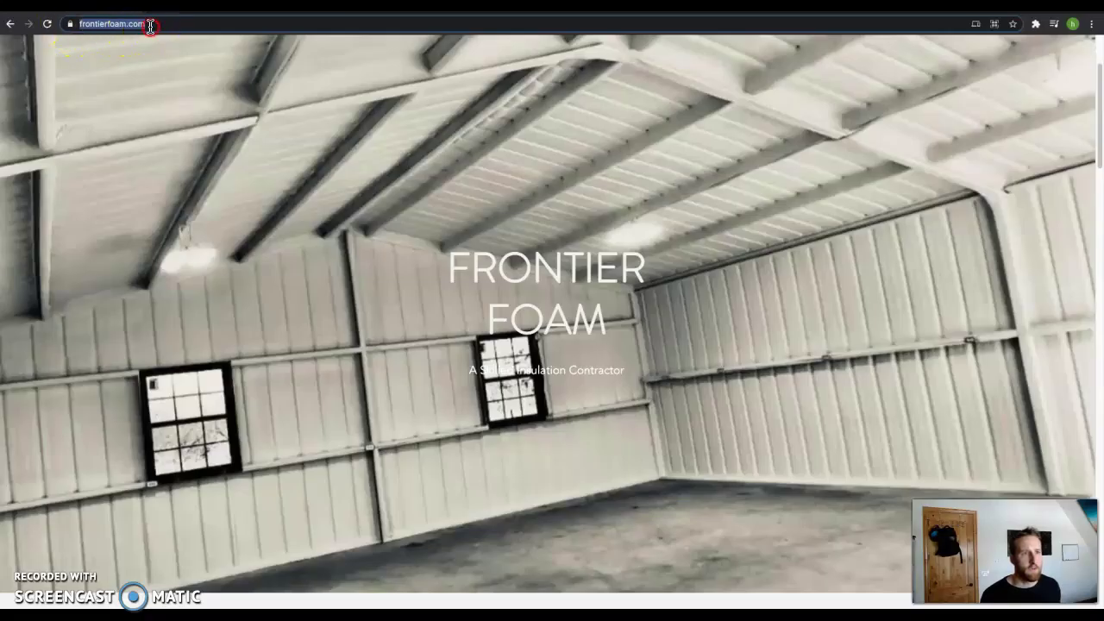
right_click(150, 24)
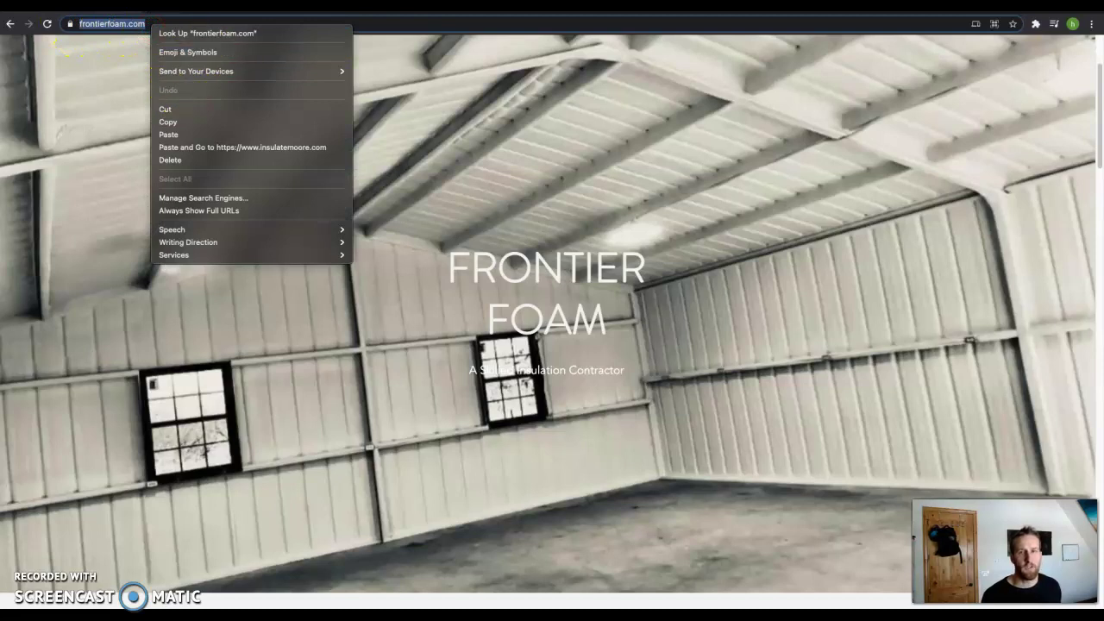
left_click(168, 122)
key("ctrl+Tab")
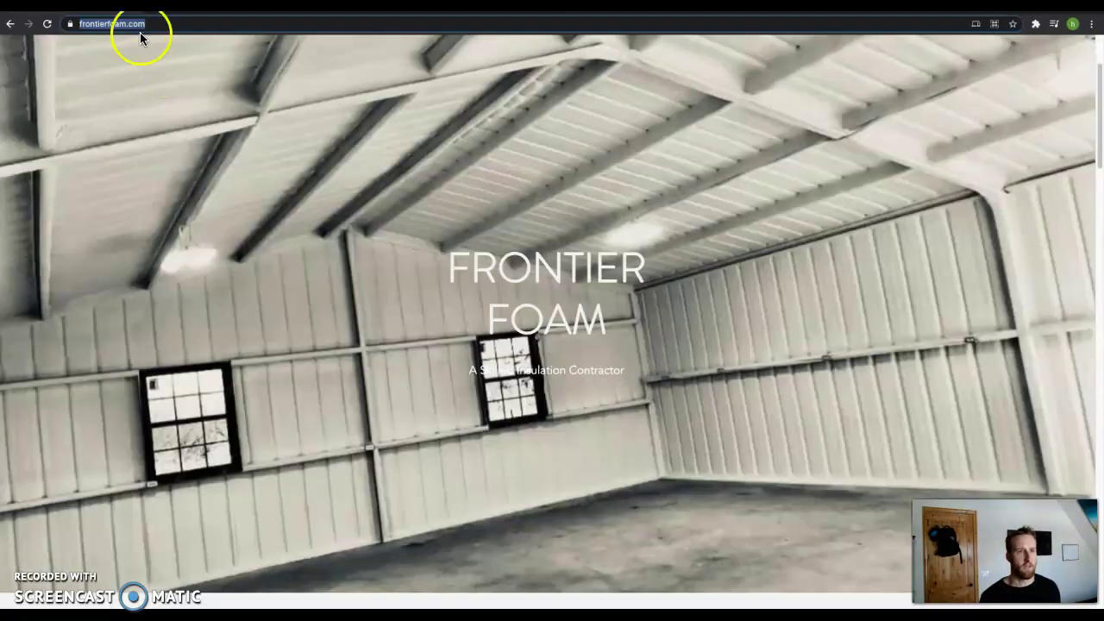
Copy the frontierfoam.com address from the address bar
left_click(136, 24)
right_click(138, 25)
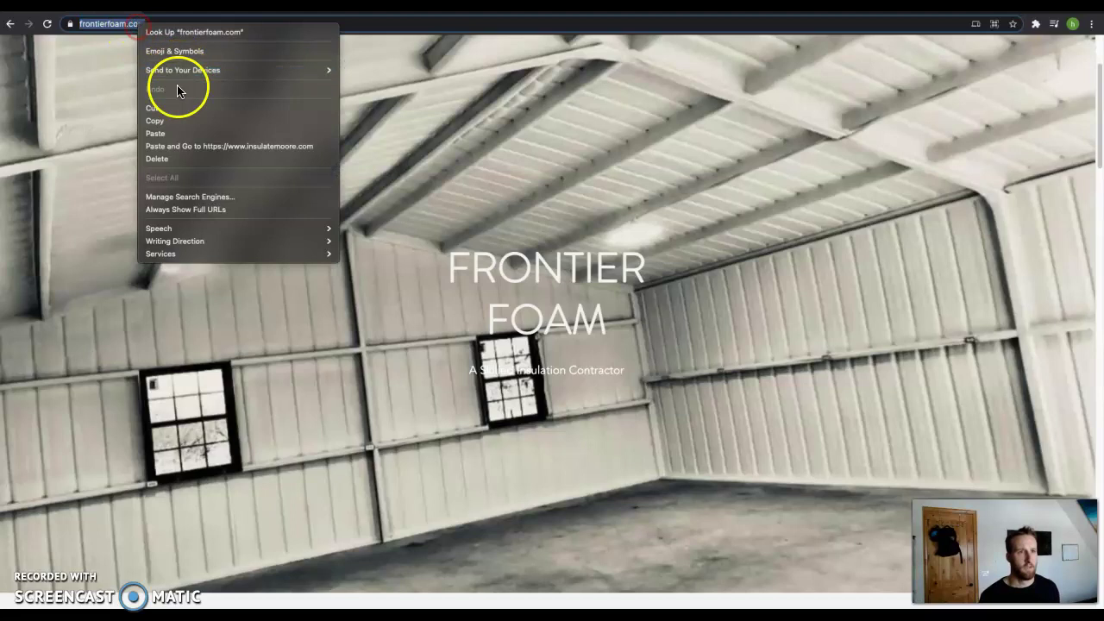
left_click(154, 121)
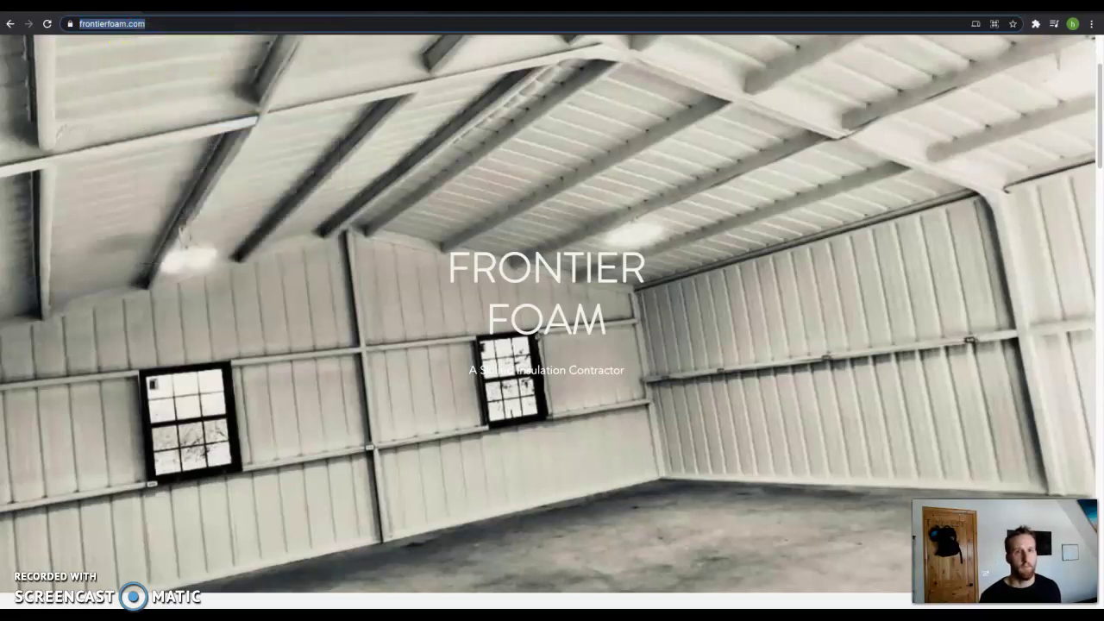
Replace the Site Explorer target insulatemoore.com with the pasted frontierfoam.com and run the analysis
key("ctrl+Tab")
triple_click(210, 70)
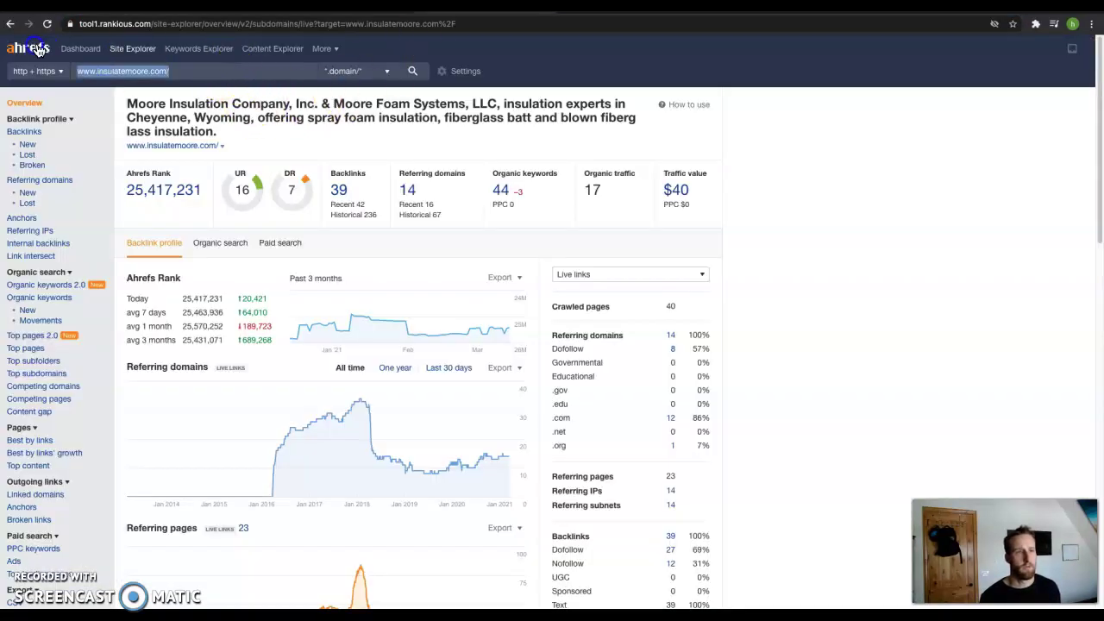
right_click(109, 66)
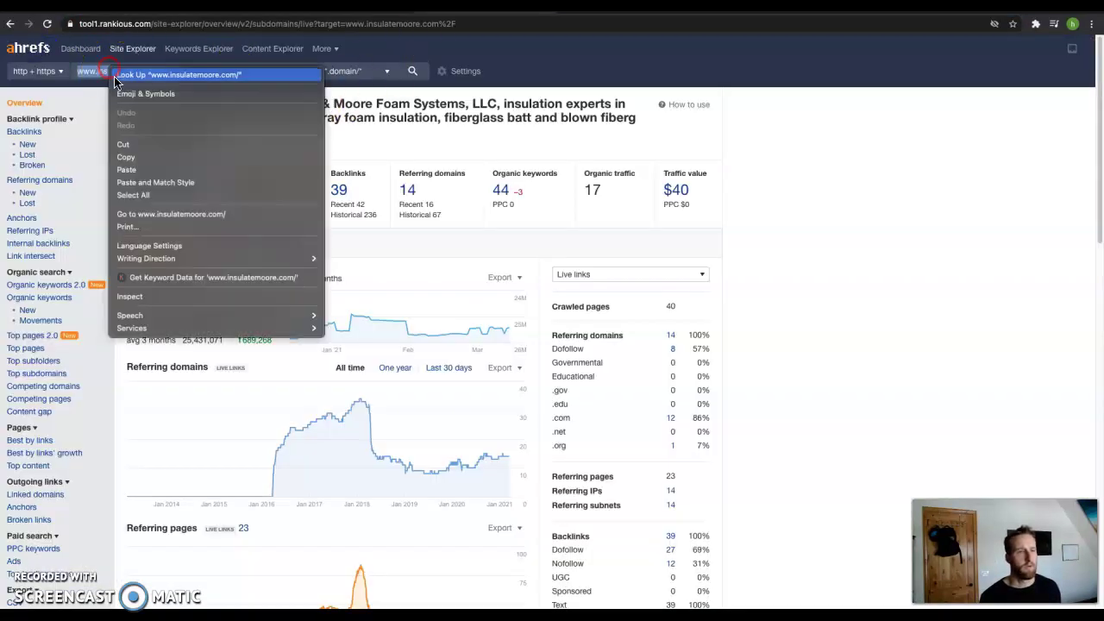
left_click(145, 169)
left_click(413, 71)
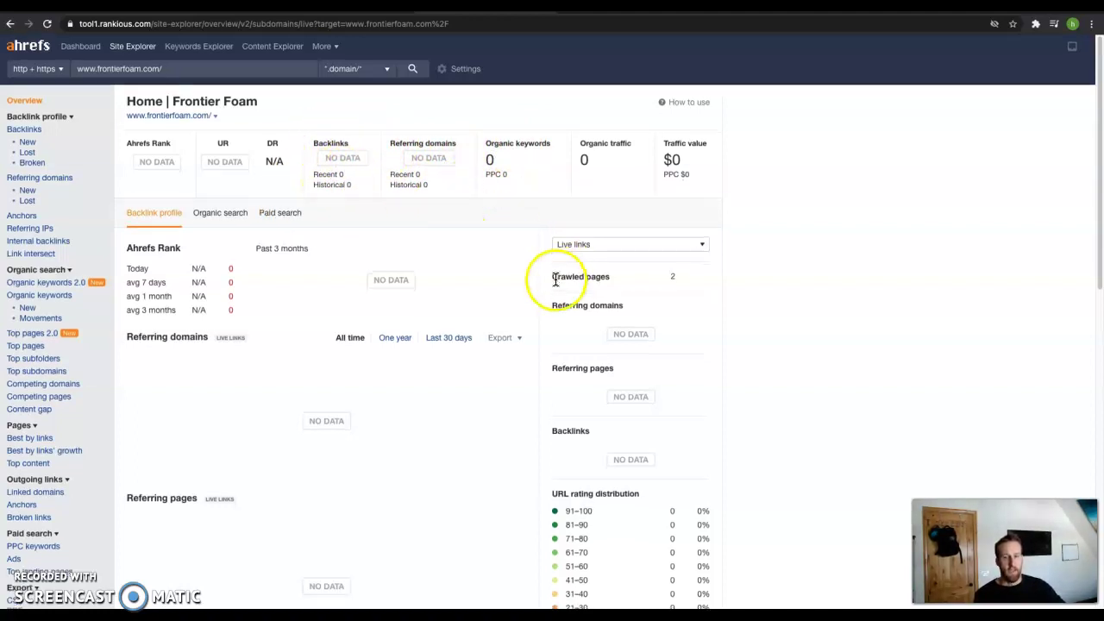
Review the empty frontierfoam.com metrics: no backlinks, 2 crawled pages, $0 traffic value
scroll(552, 272, "down", 1)
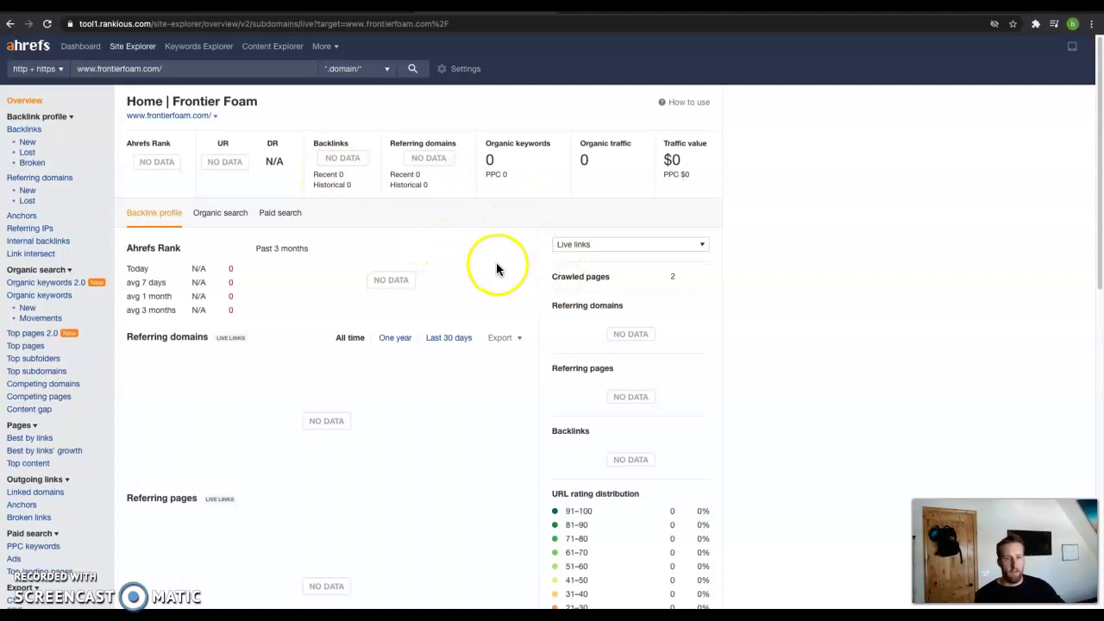
scroll(495, 268, "down", 1)
scroll(493, 271, "up", 1)
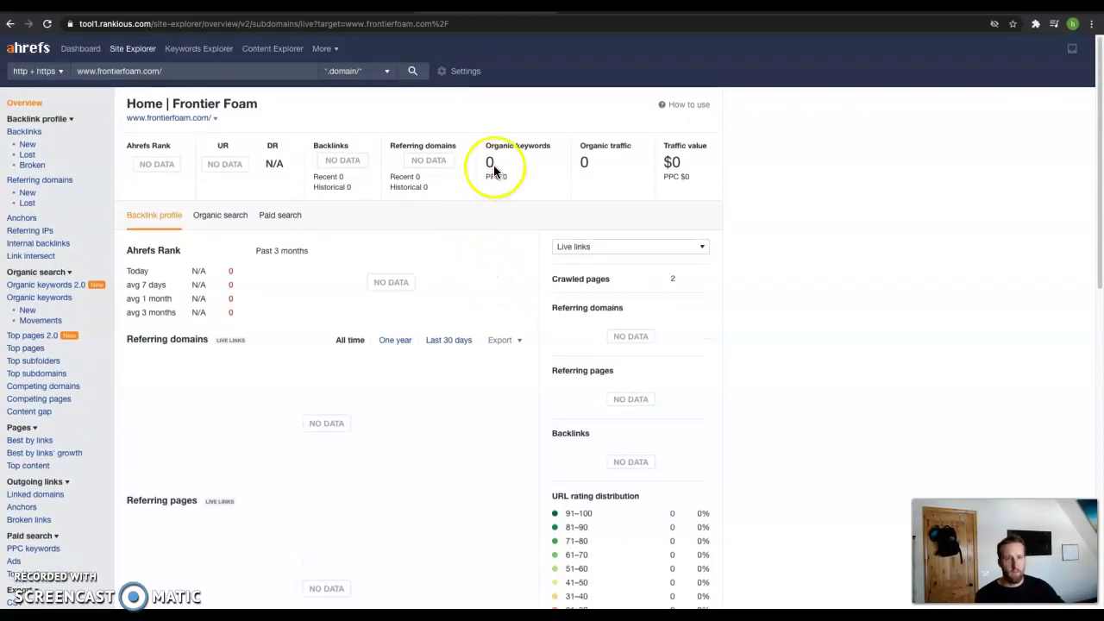